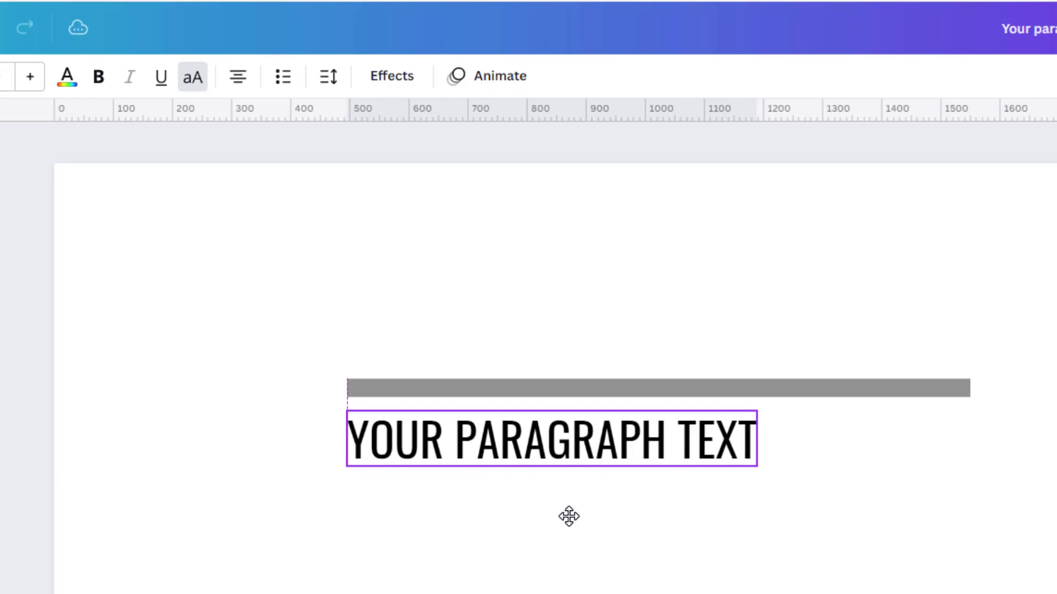
Enlarge the paragraph text to the width of the grey bar and set its letter spacing to 212.
drag(758, 468, 959, 588)
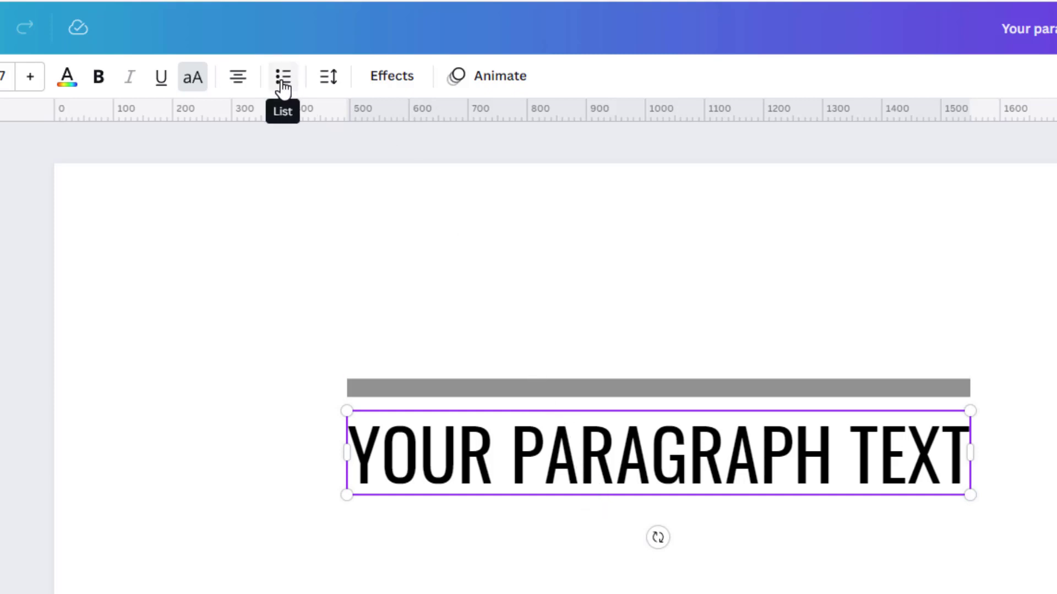
click(328, 80)
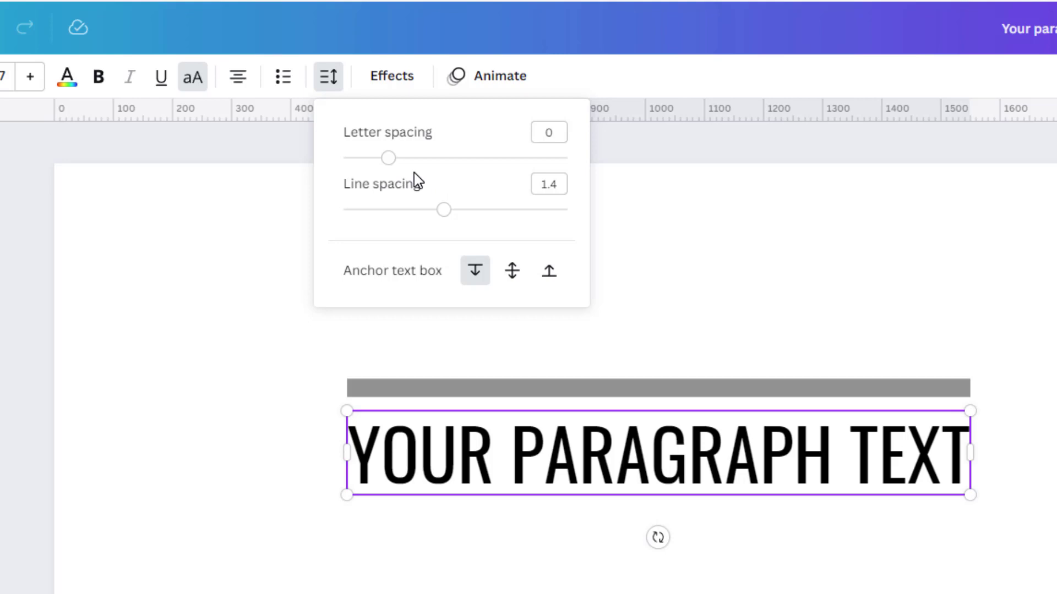
mouse_move(389, 158)
mouse_down()
mouse_move(422, 162)
mouse_move(383, 160)
mouse_move(394, 162)
mouse_up()
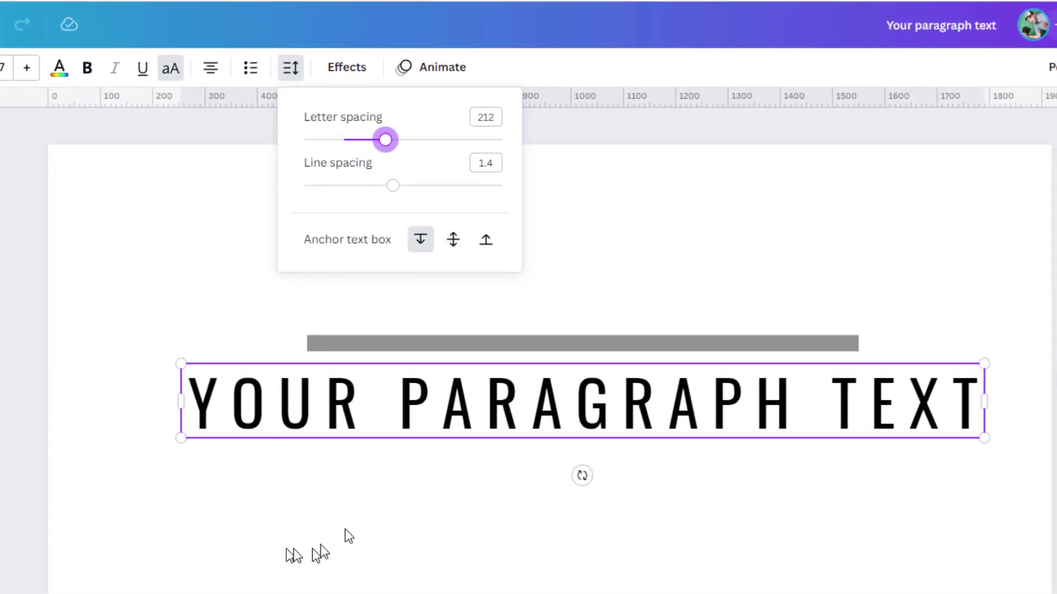
Align the spaced text with the grey bar's left edge and shrink it to the bar's width.
drag(396, 417, 520, 418)
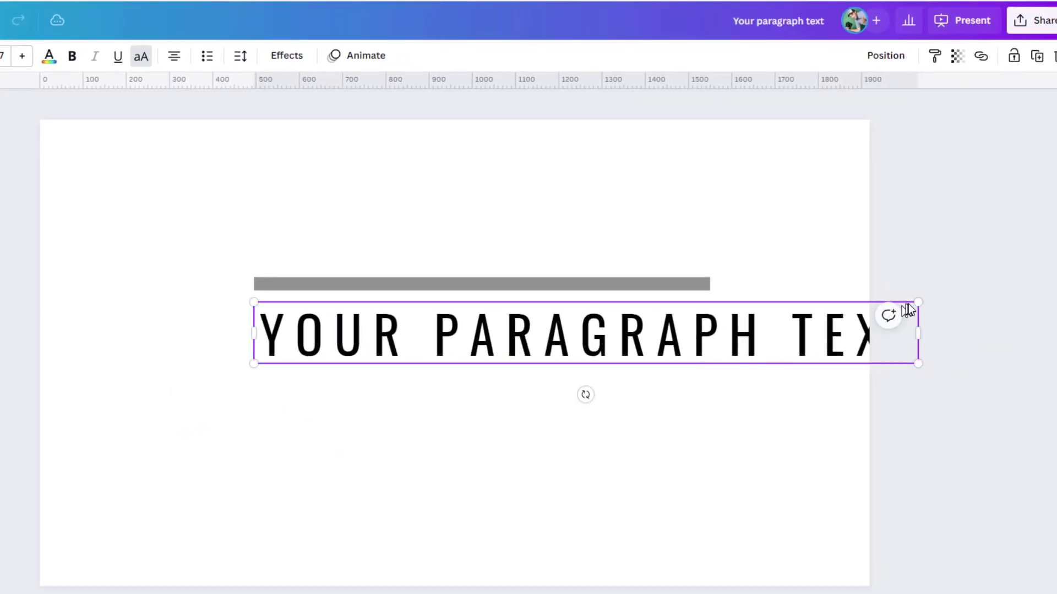
drag(918, 302, 710, 314)
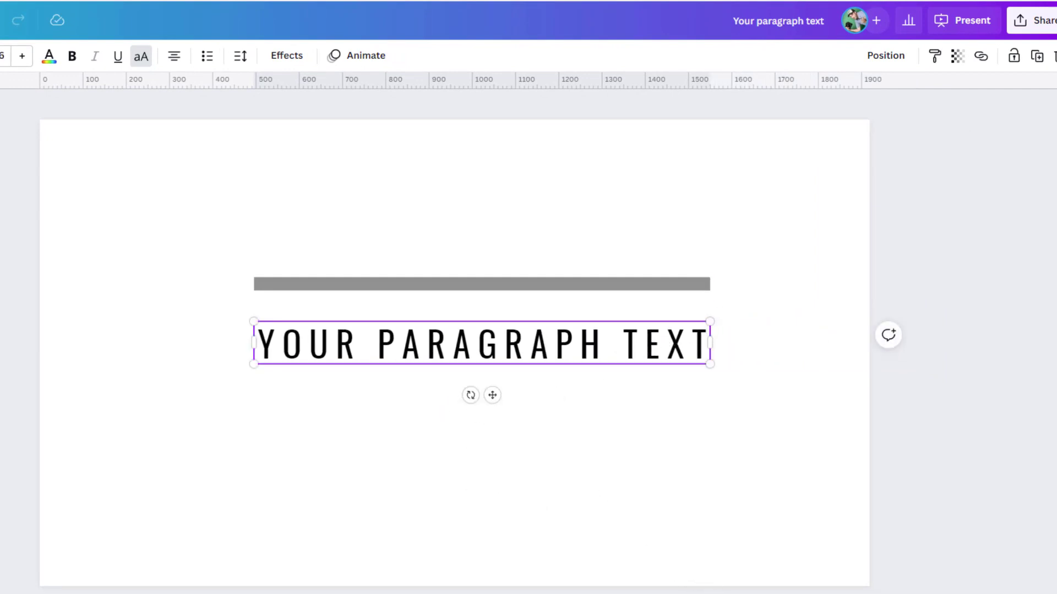
Add a vertical guide at 495 along the left edge of the grey bar and the text box.
key(ctrl+plus)
key(ctrl+plus)
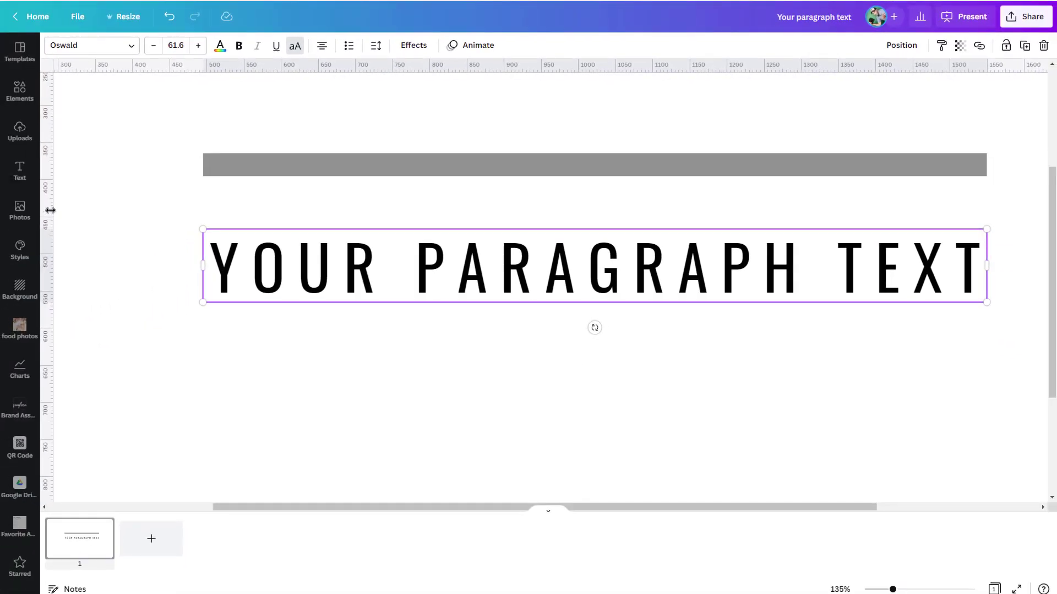
drag(50, 210, 202, 237)
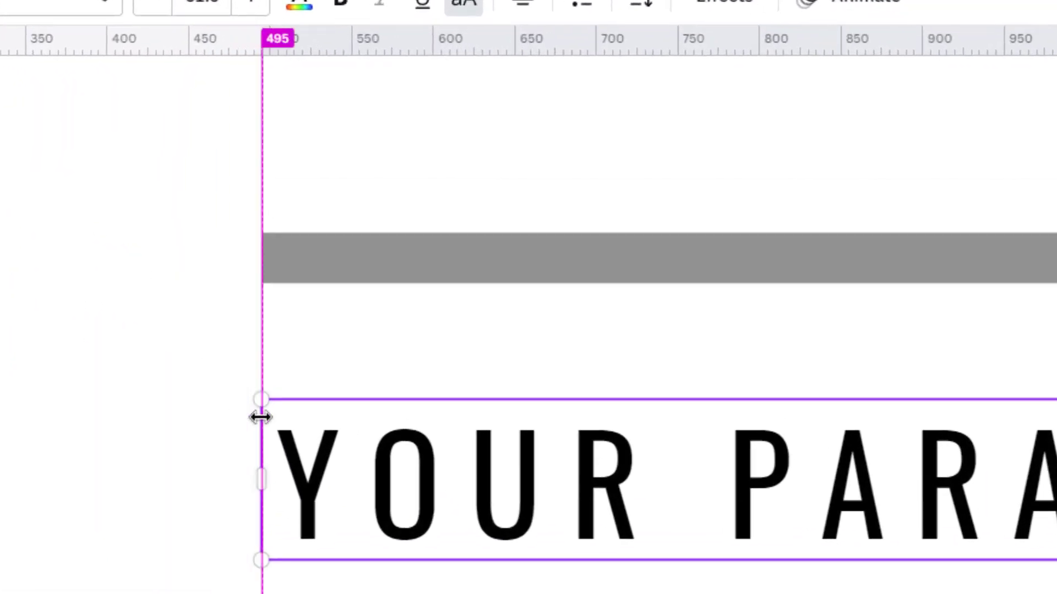
drag(261, 417, 260, 434)
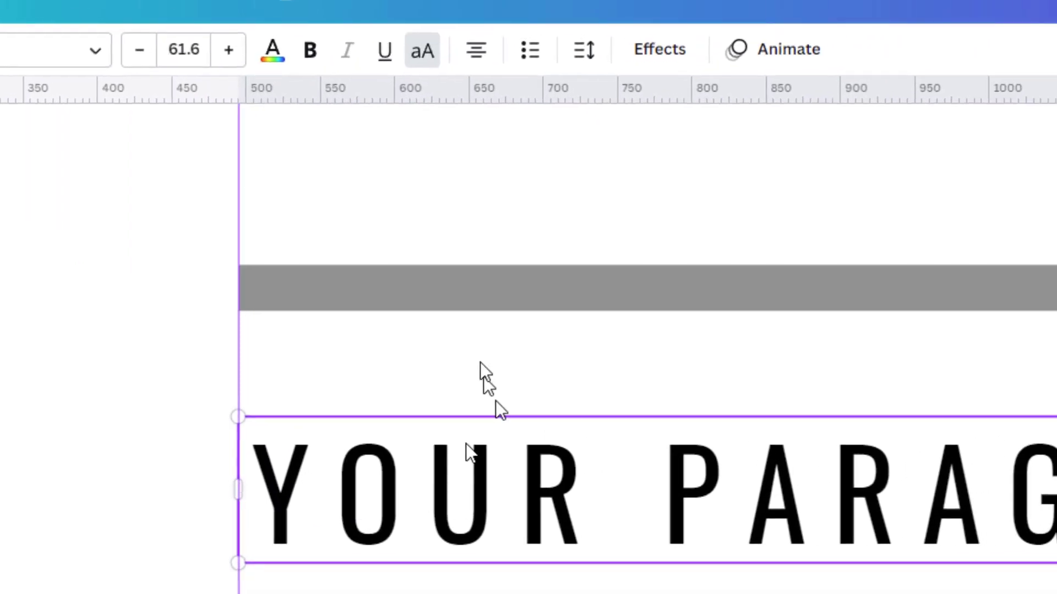
Reset the text's letter spacing to 0 and move its left edge to the vertical guide.
click(578, 67)
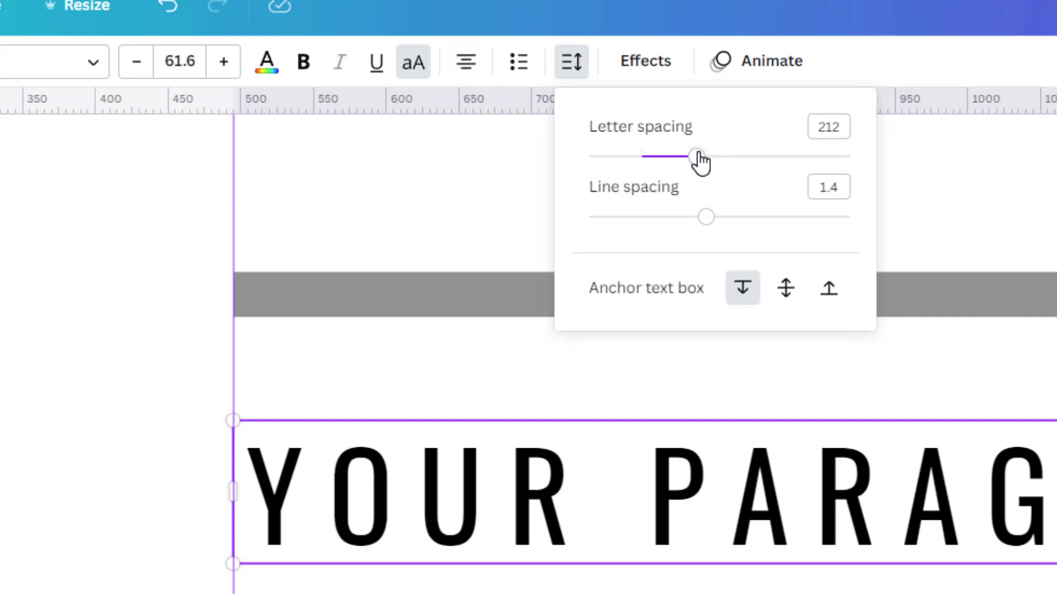
drag(697, 160, 641, 159)
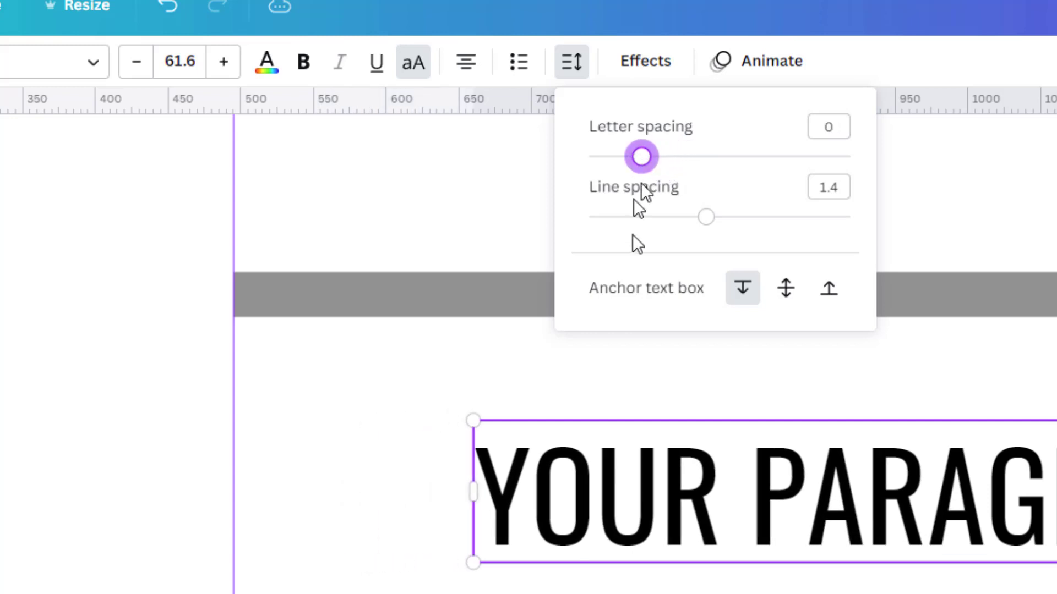
drag(678, 532, 436, 476)
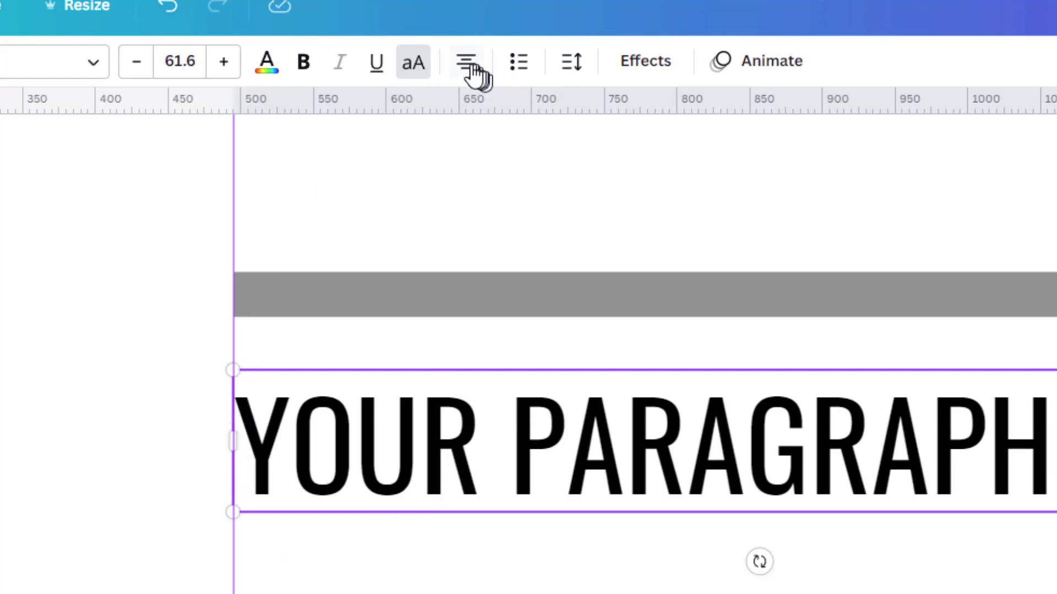
Widen the text's letter spacing again and realign its box with the vertical guide.
click(572, 63)
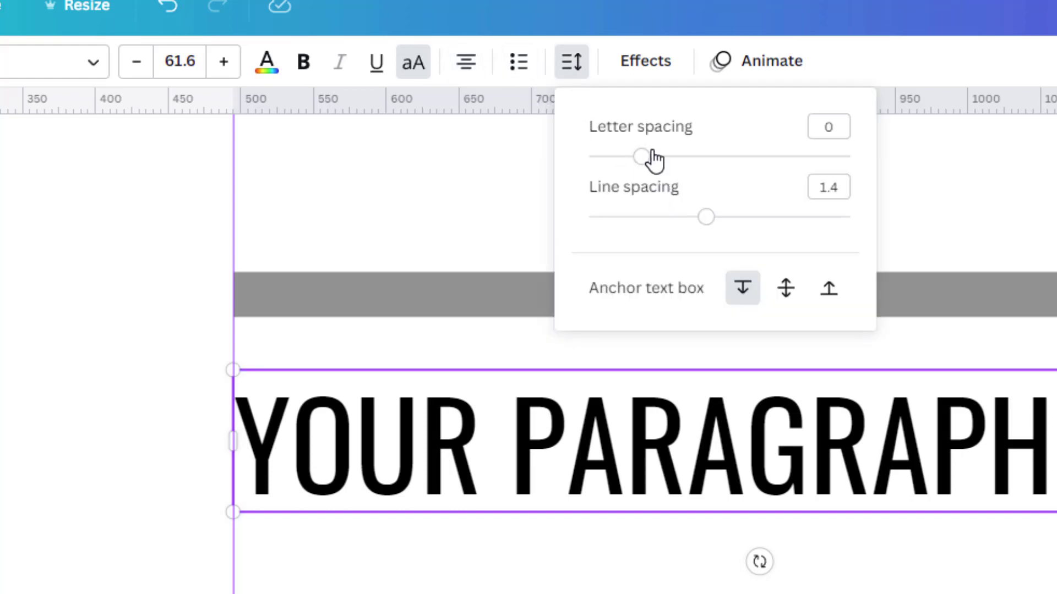
drag(643, 160, 702, 165)
click(352, 426)
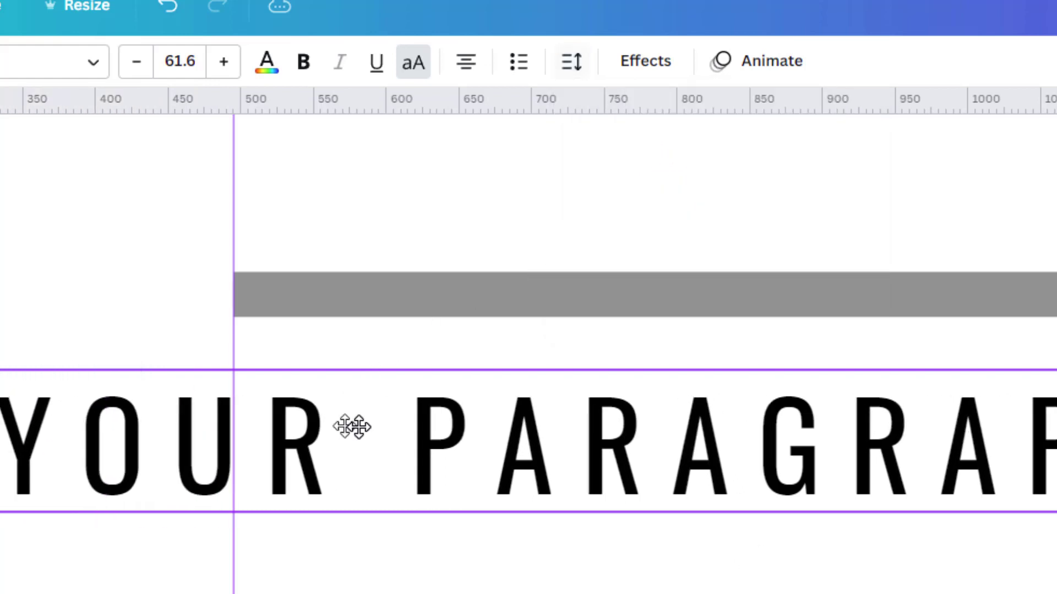
mouse_move(352, 427)
mouse_down()
mouse_move(576, 422)
mouse_move(566, 421)
mouse_up()
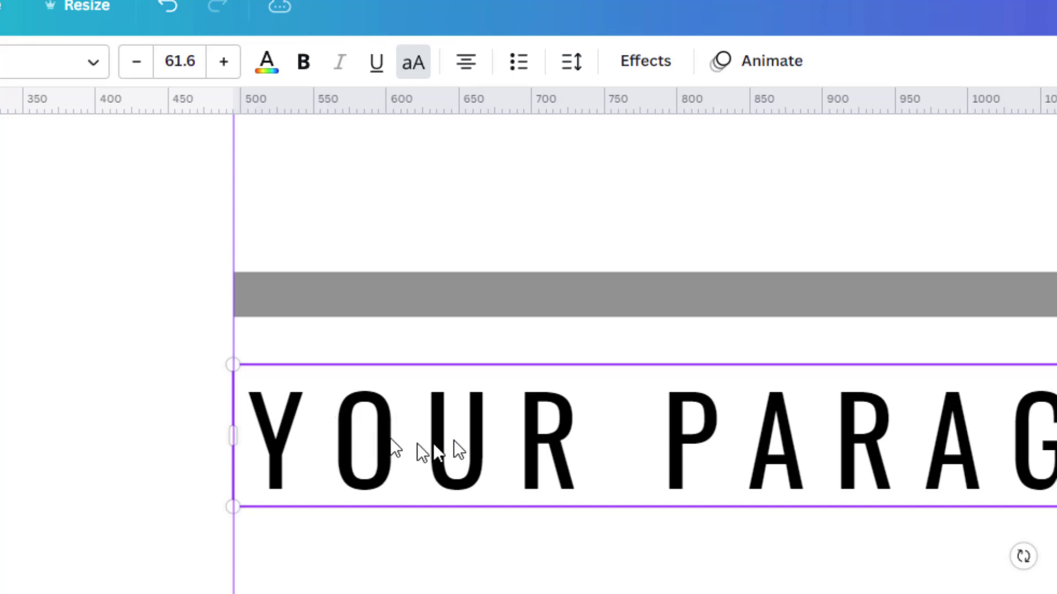
Left-align the text inside its box and snap the box's left edge to the vertical guide.
click(465, 77)
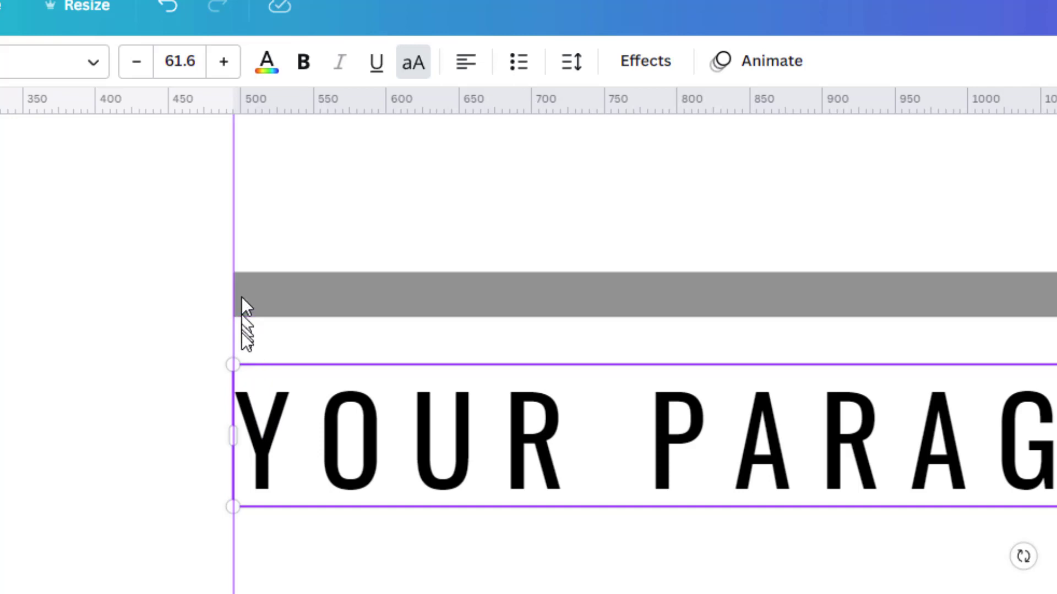
mouse_move(292, 431)
mouse_down()
mouse_move(472, 469)
mouse_move(307, 437)
mouse_up()
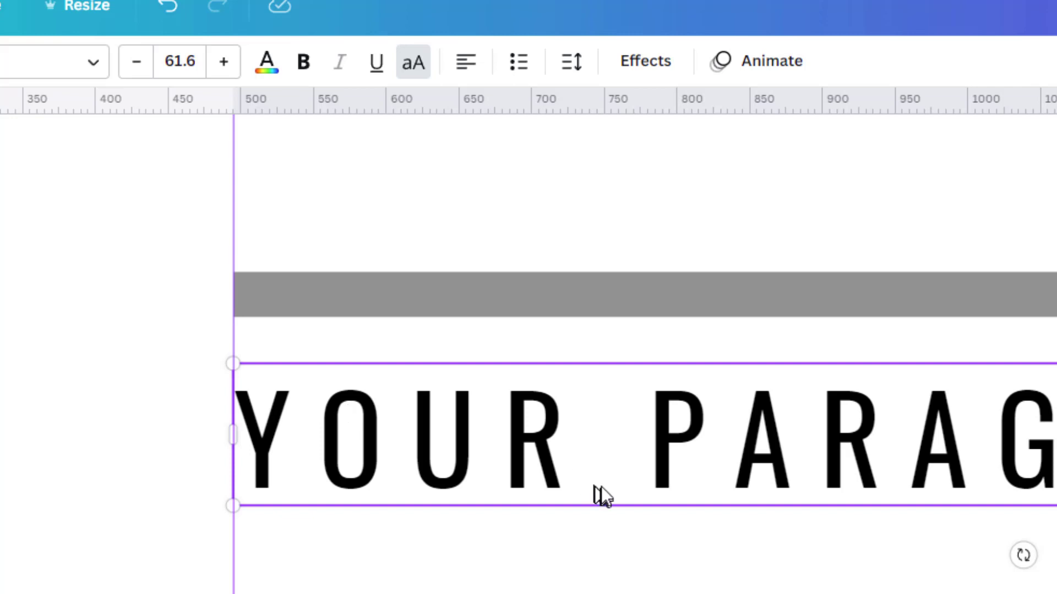
drag(556, 462, 765, 480)
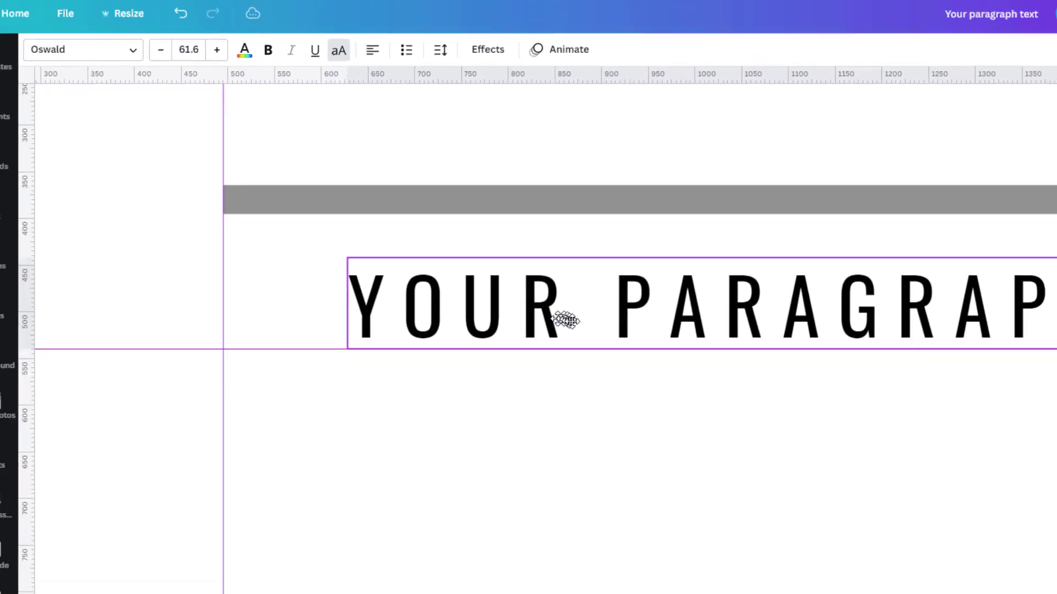
drag(565, 319, 432, 312)
drag(384, 253, 382, 252)
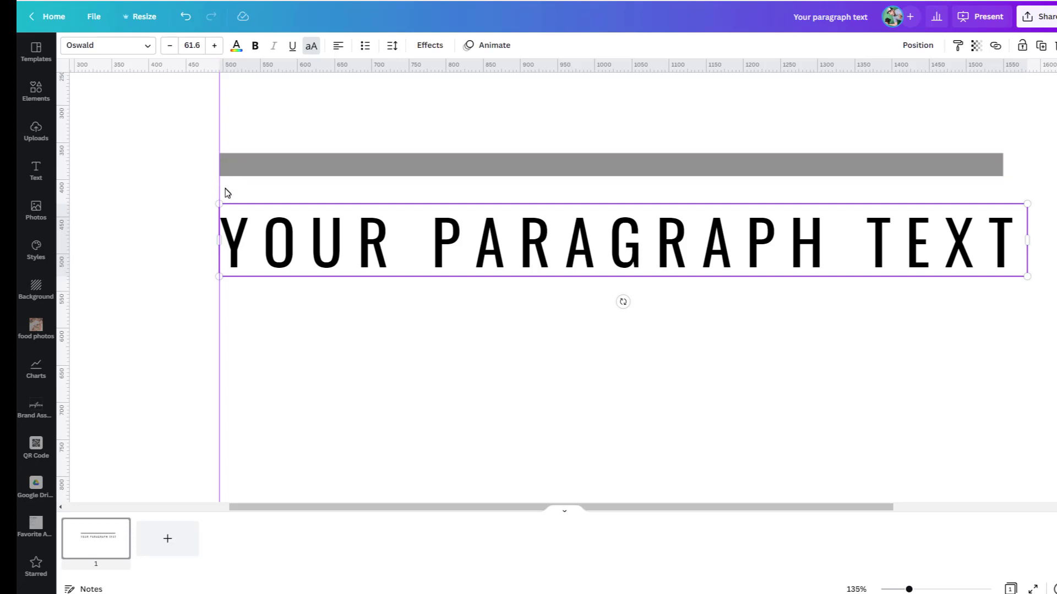
Switch the text alignment to right, centre and back to left to compare the letter positions.
click(338, 49)
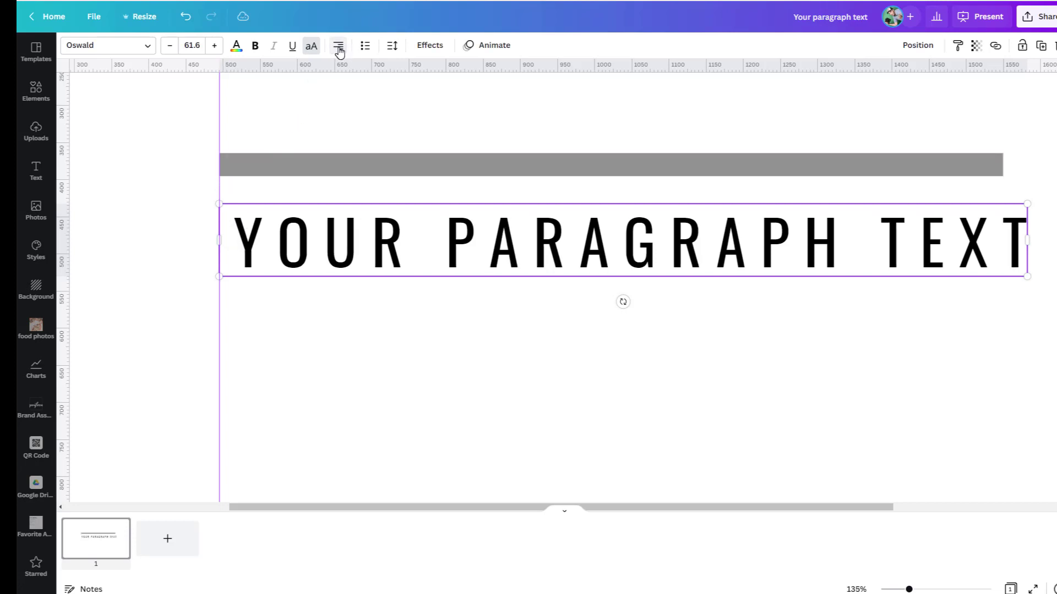
click(339, 47)
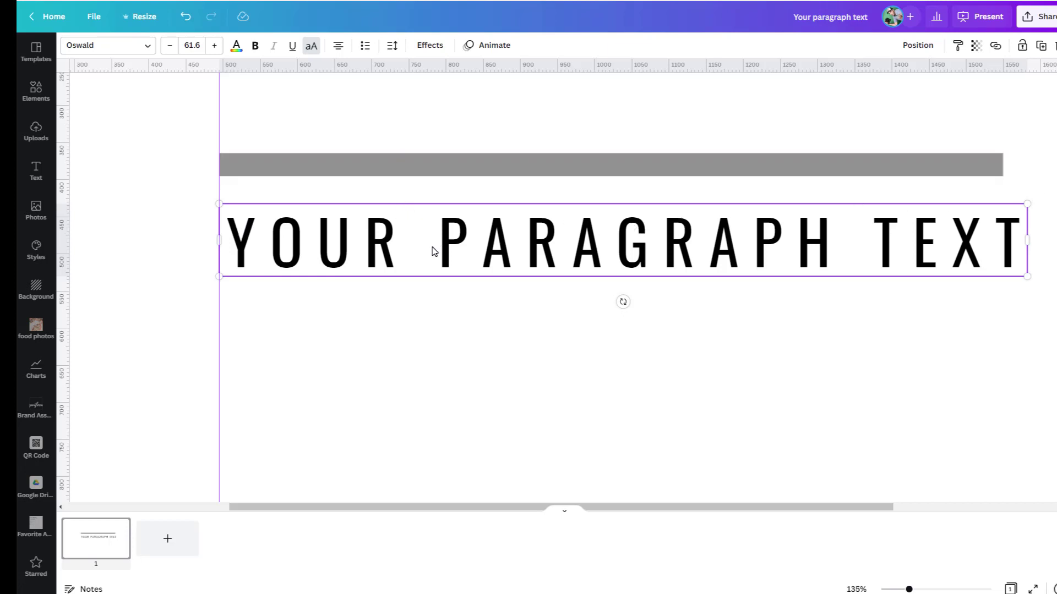
click(339, 46)
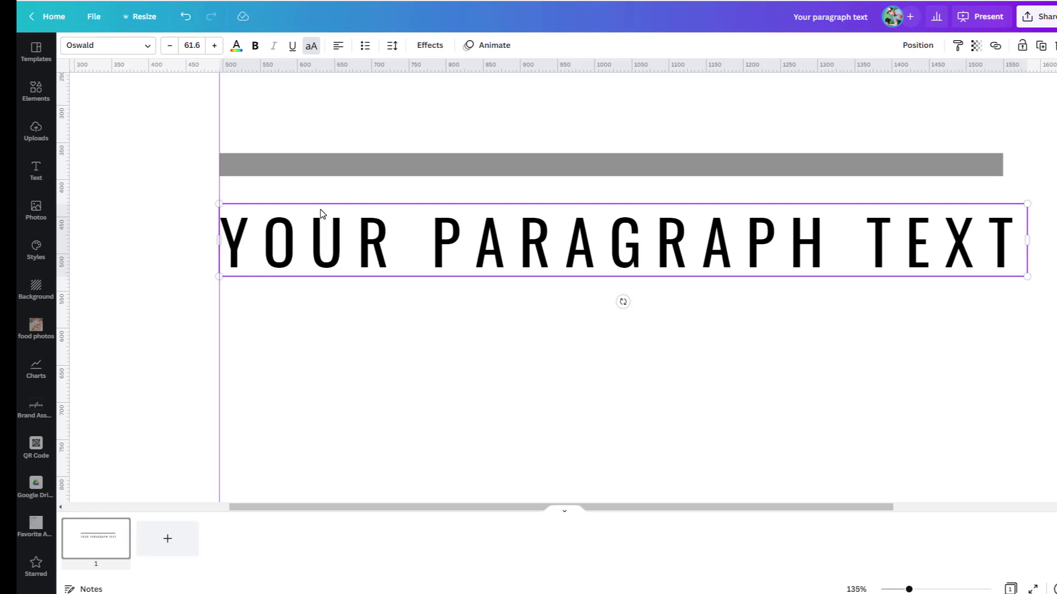
Resize the left-aligned text from its right side to font size 59.5, keeping the left edge on the guide.
scroll(322, 213, up, 1)
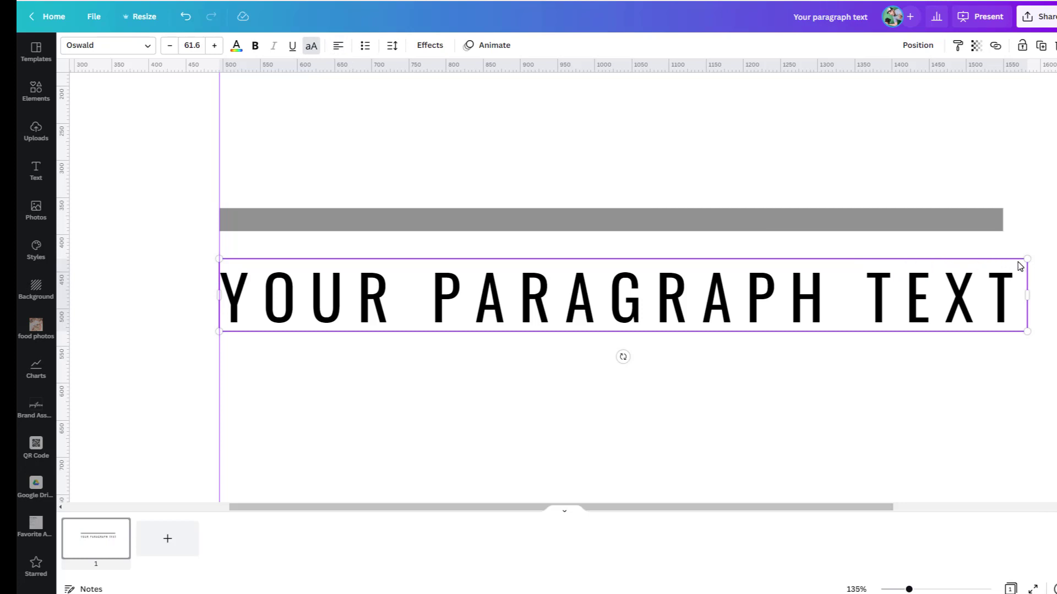
drag(1027, 259, 936, 286)
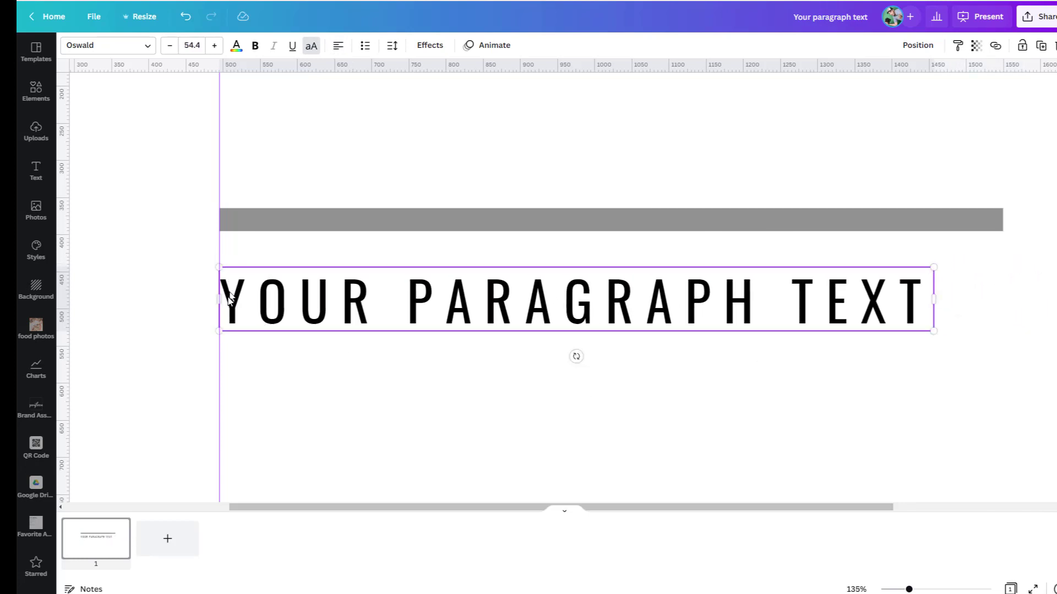
drag(934, 300, 873, 306)
drag(1048, 309, 1014, 305)
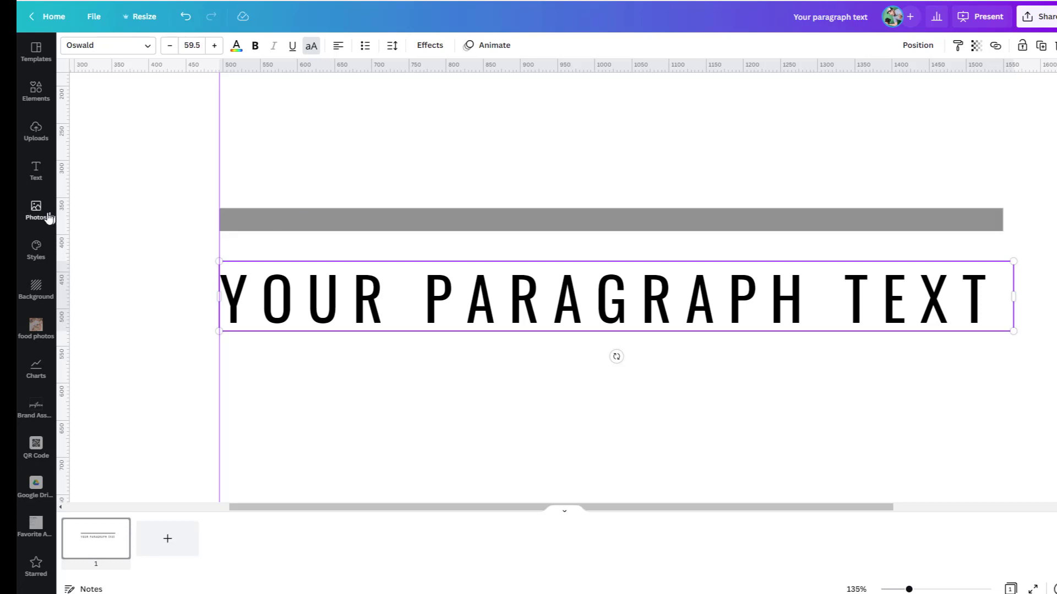
Add a vertical guide at the grey bar's right edge and a horizontal guide above the bar.
drag(61, 221, 1005, 333)
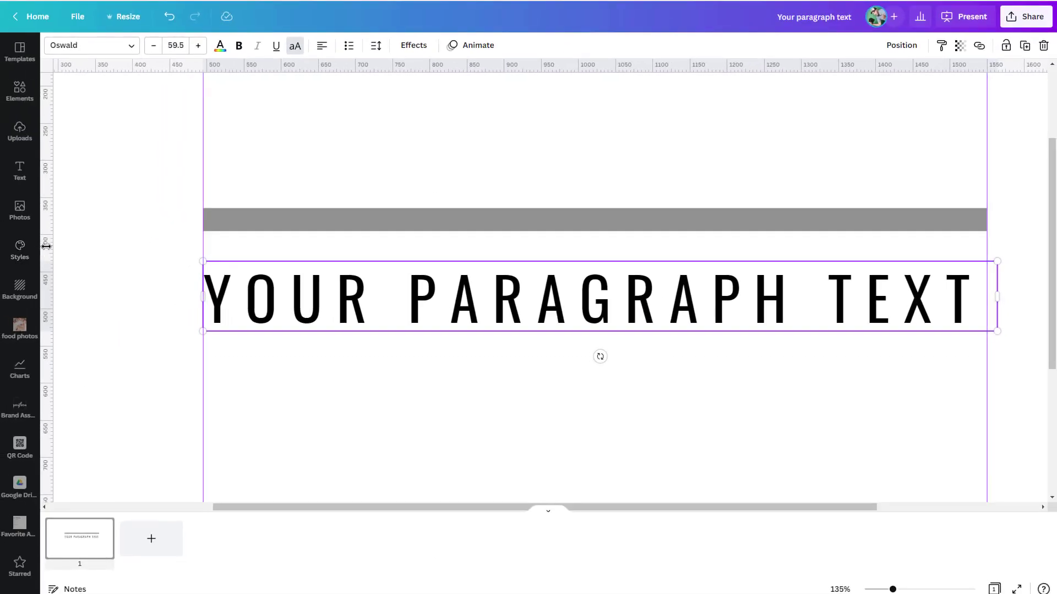
click(78, 17)
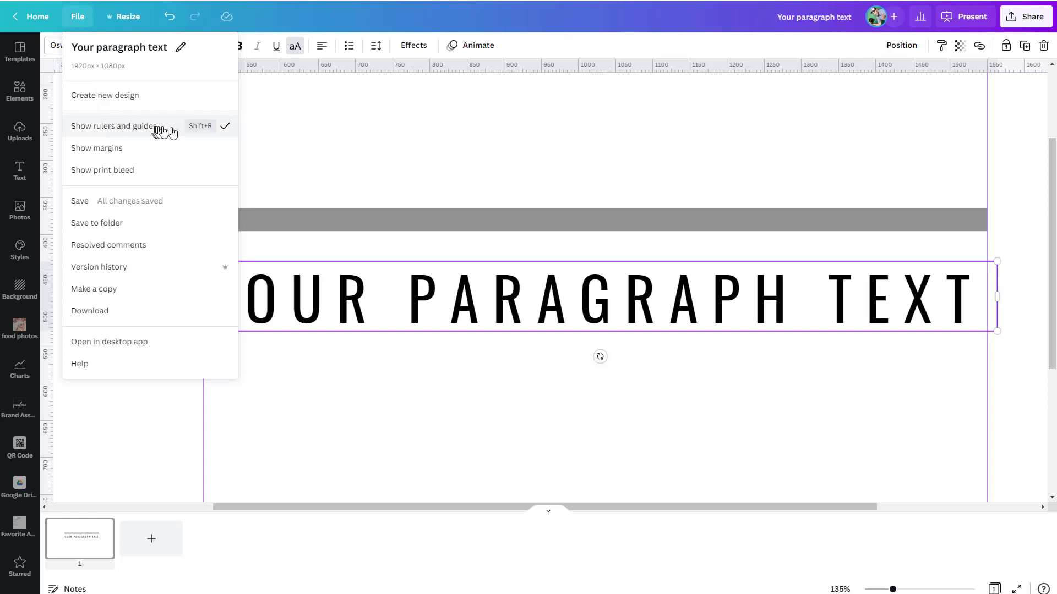
click(624, 18)
drag(615, 65, 602, 112)
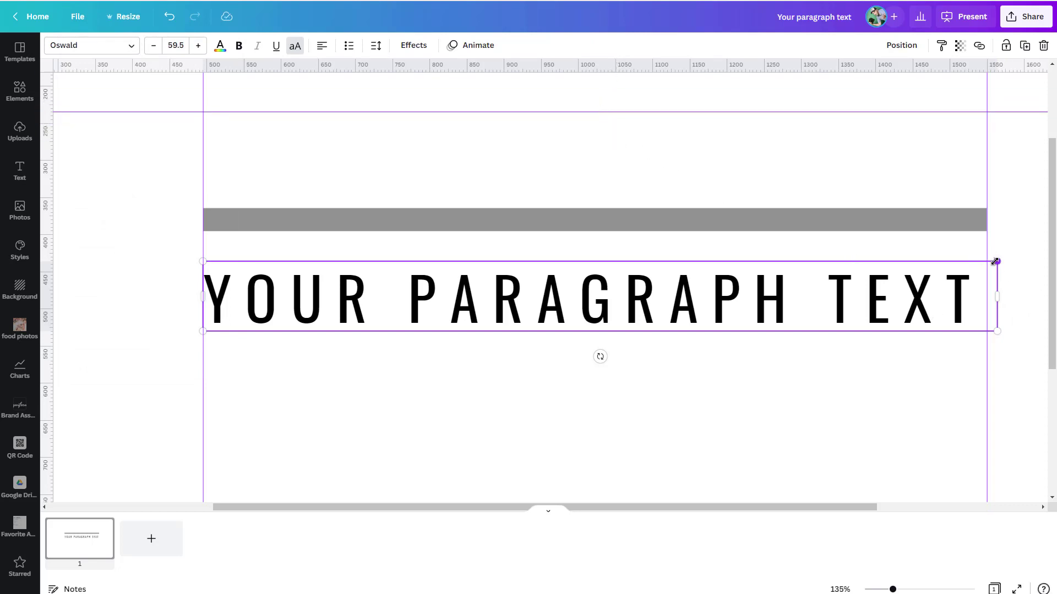
Enlarge the text from its upper right corner and fine-tune it so the final T meets the second vertical guide.
drag(995, 262, 1013, 260)
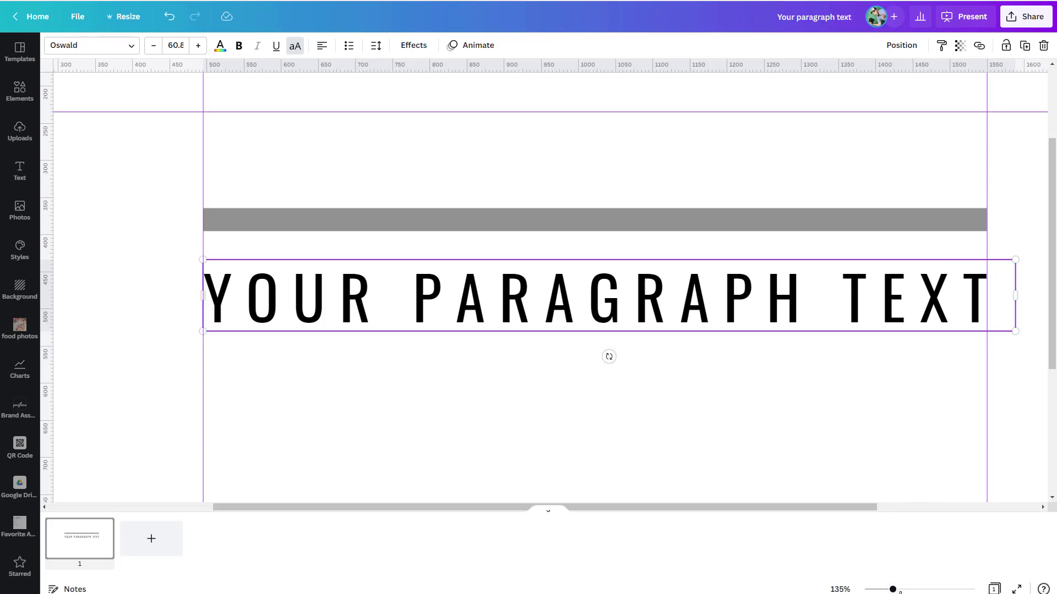
drag(893, 589, 901, 590)
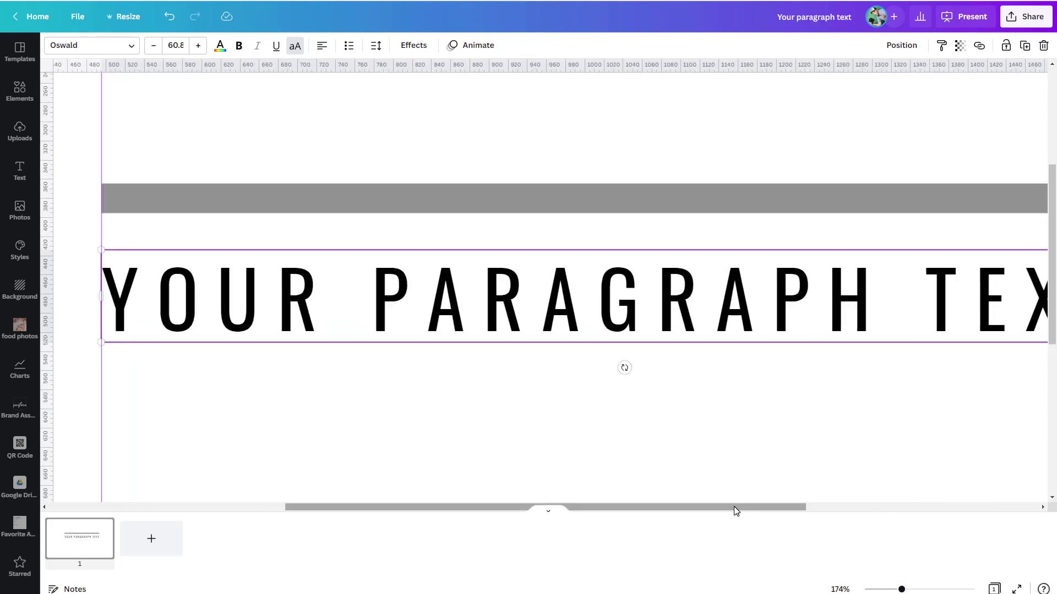
drag(734, 506, 837, 508)
click(811, 462)
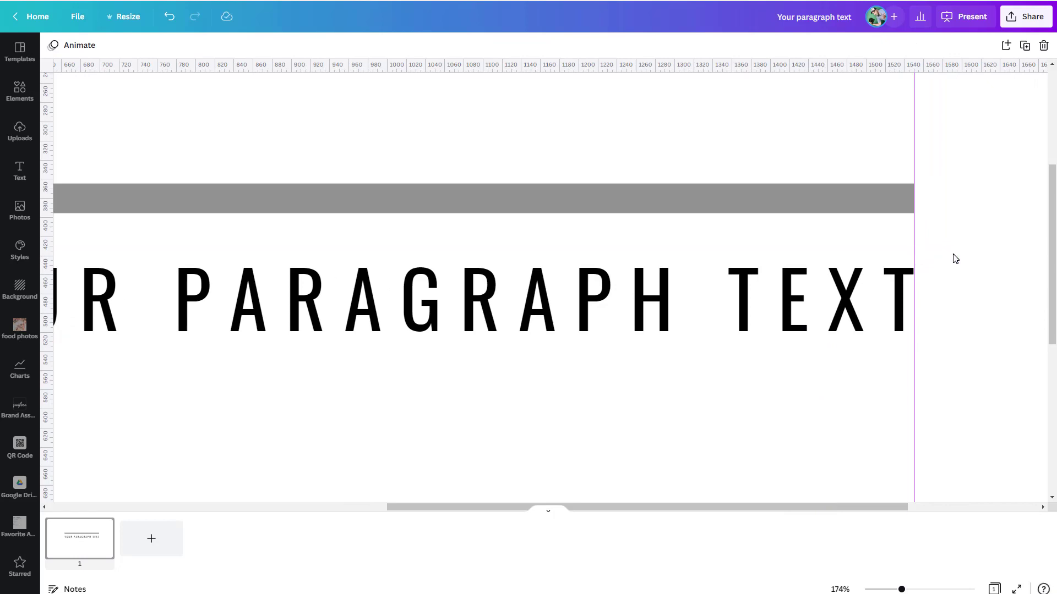
click(922, 271)
click(922, 271)
mouse_move(954, 251)
mouse_down()
mouse_move(937, 255)
mouse_move(955, 257)
mouse_up()
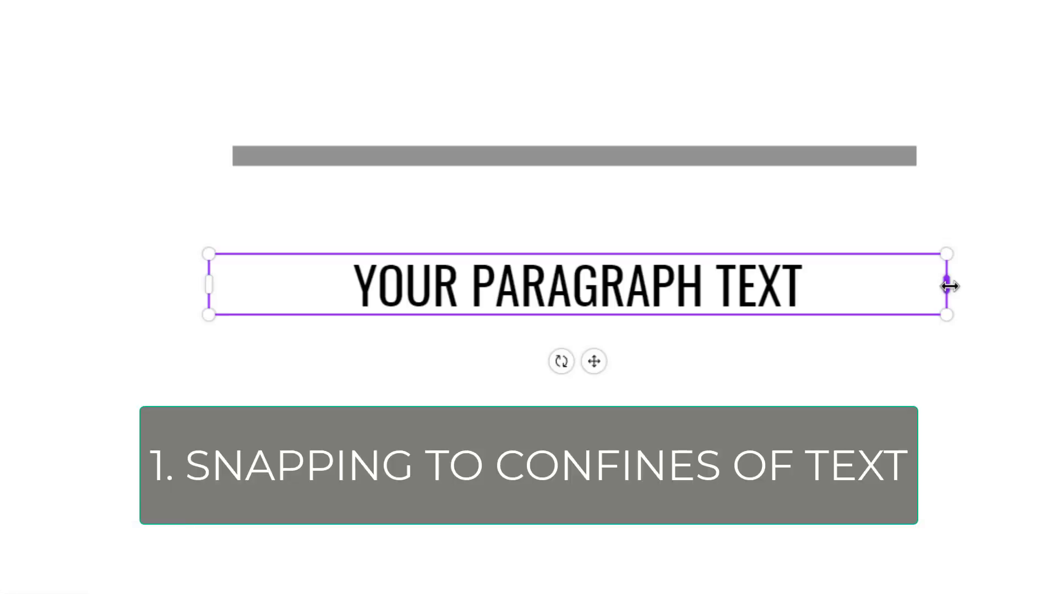
Snap the text box to the width of its text, stretch it to the left, and snap it back to the text.
double_click(948, 285)
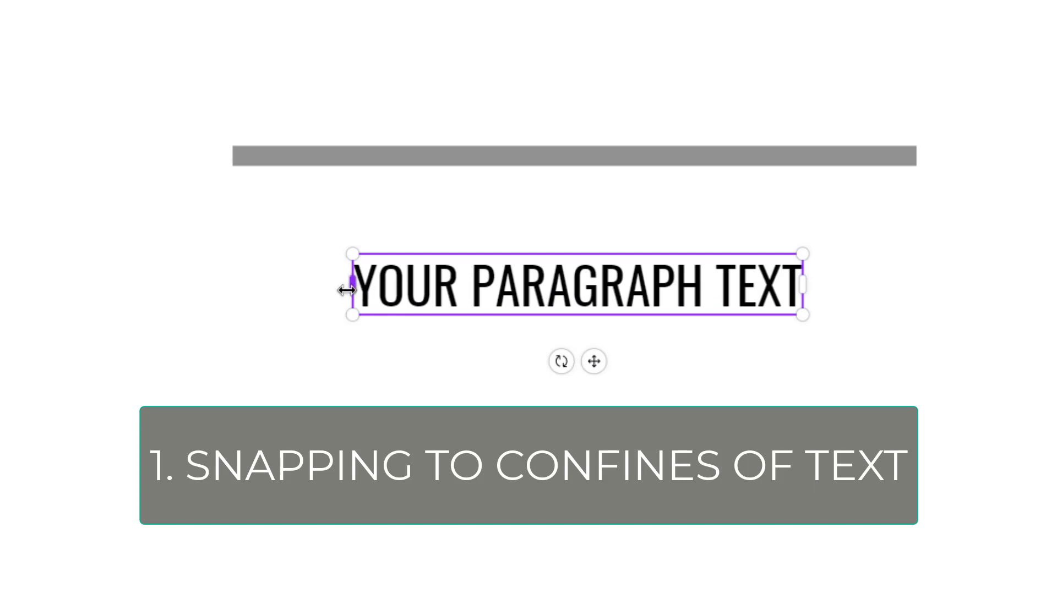
drag(347, 285, 22, 324)
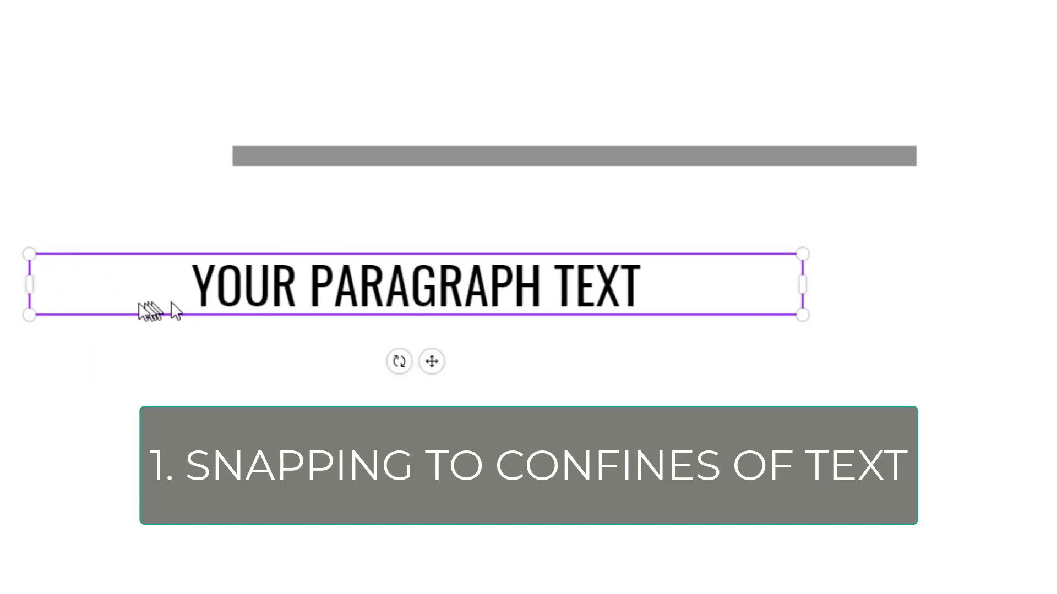
double_click(28, 283)
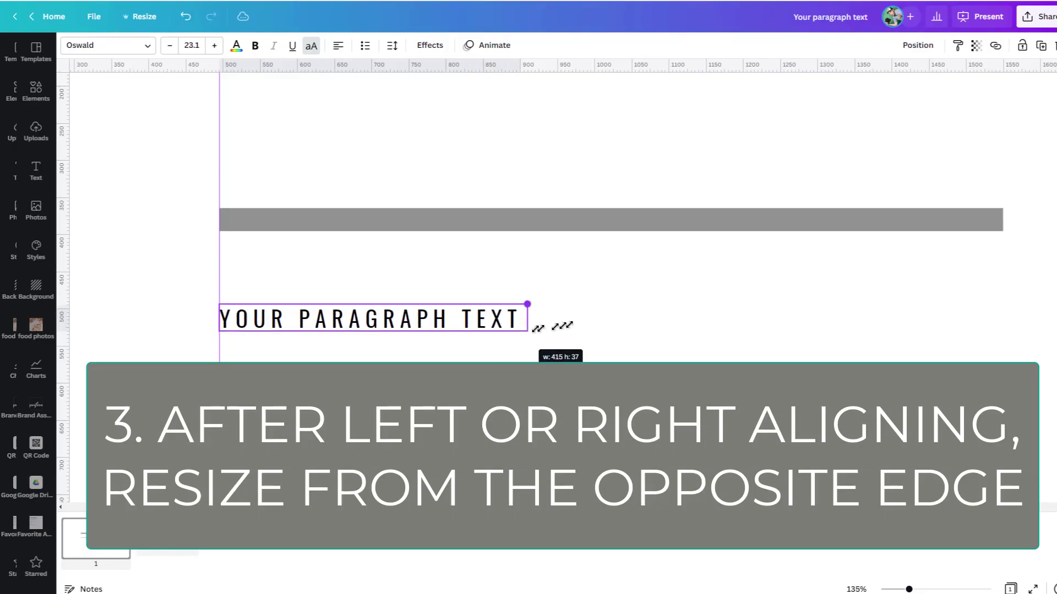
Enlarge the left-aligned text from the edge opposite the guide to font size 59.5.
drag(554, 319, 1013, 303)
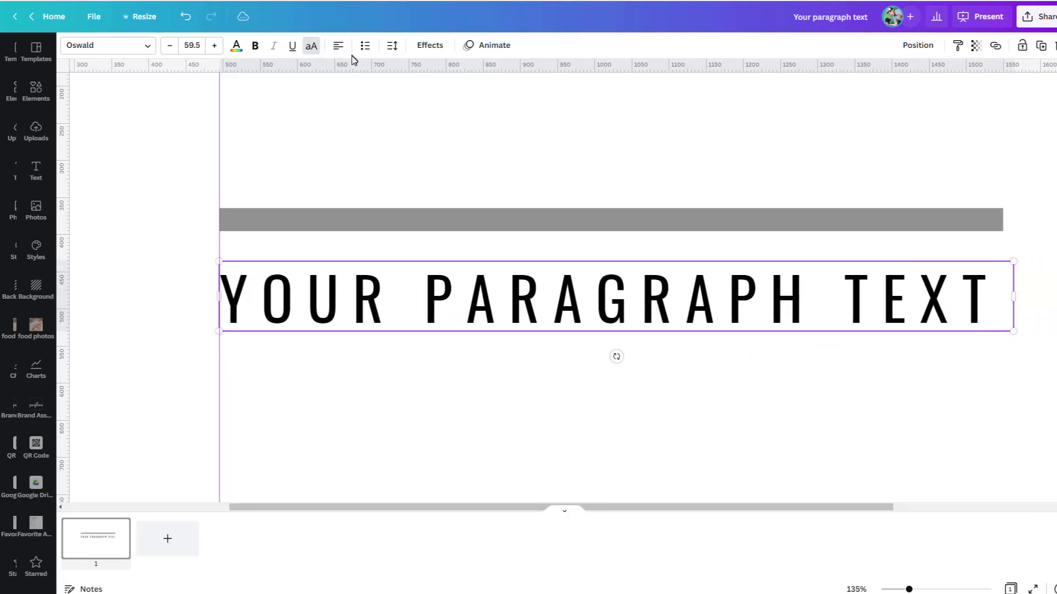